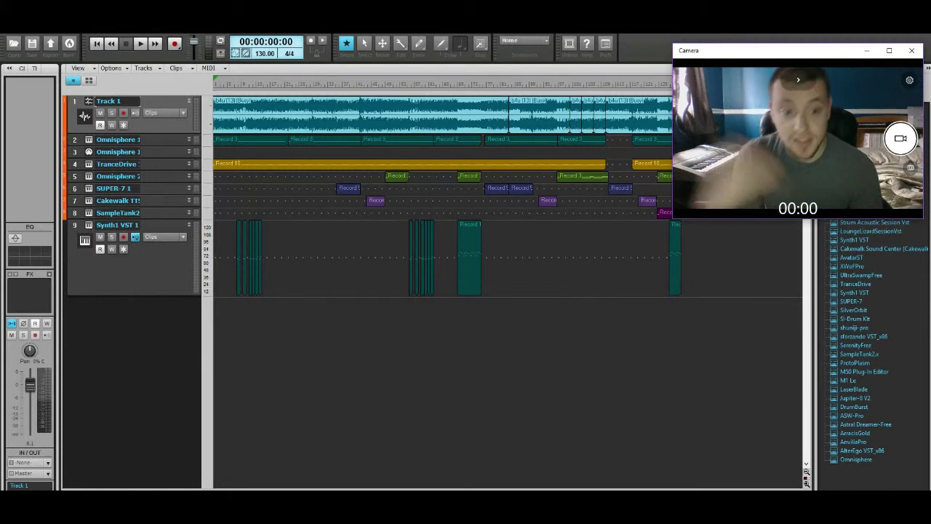
- Solo Track 1, listen to it from the start of the project, and clear its solo
{"action": "key", "text": "alt+Tab"}
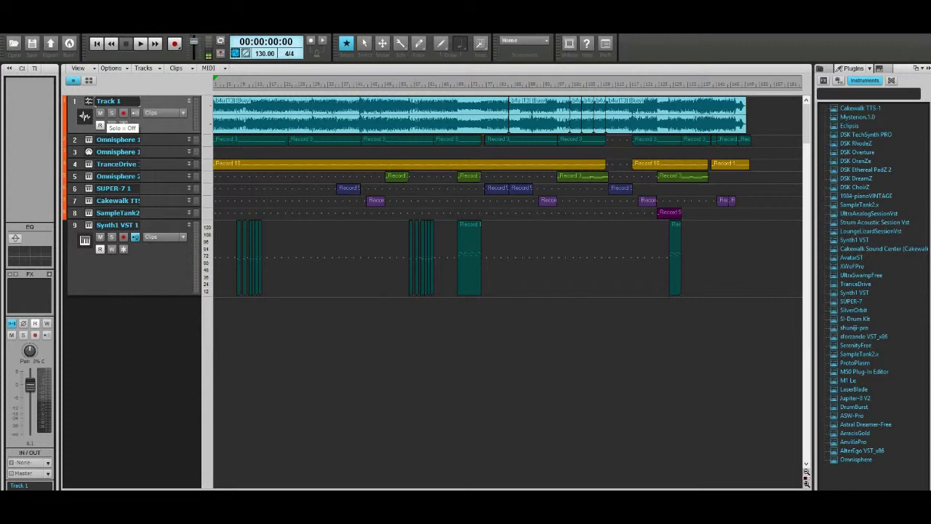
{"action": "left_click", "coordinate": [111, 113]}
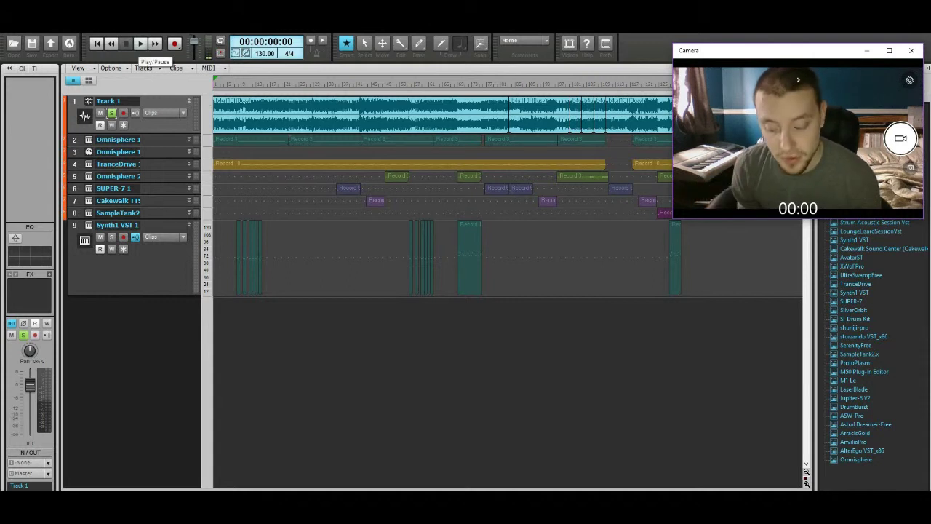
{"action": "key", "text": "alt+Tab"}
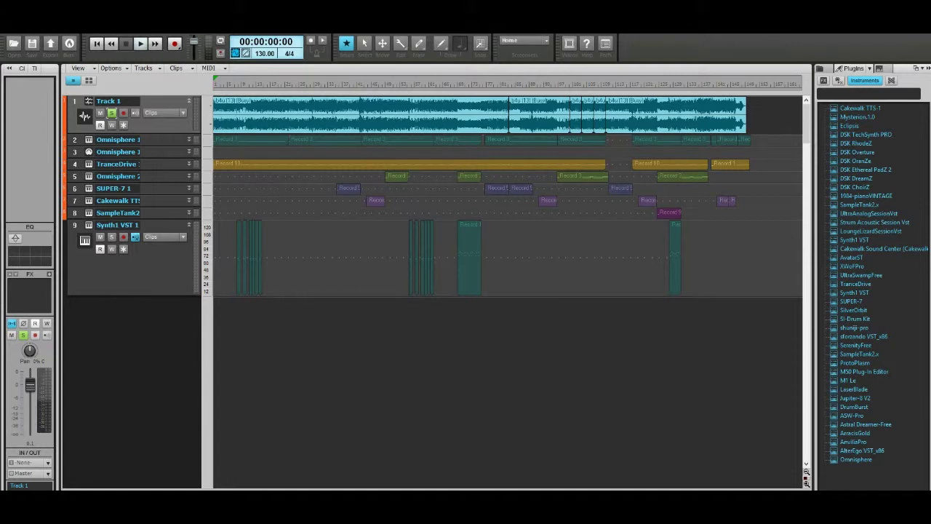
{"action": "key", "text": "space"}
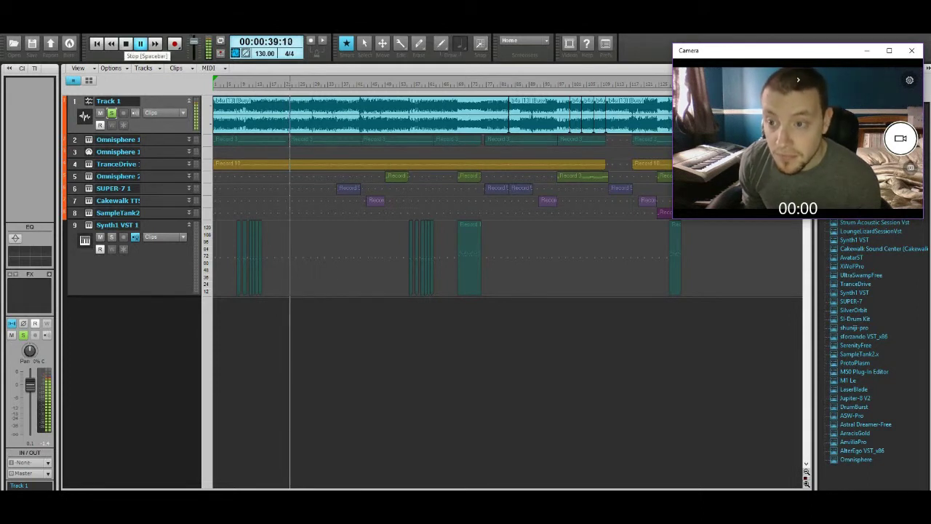
{"action": "left_click", "coordinate": [126, 44]}
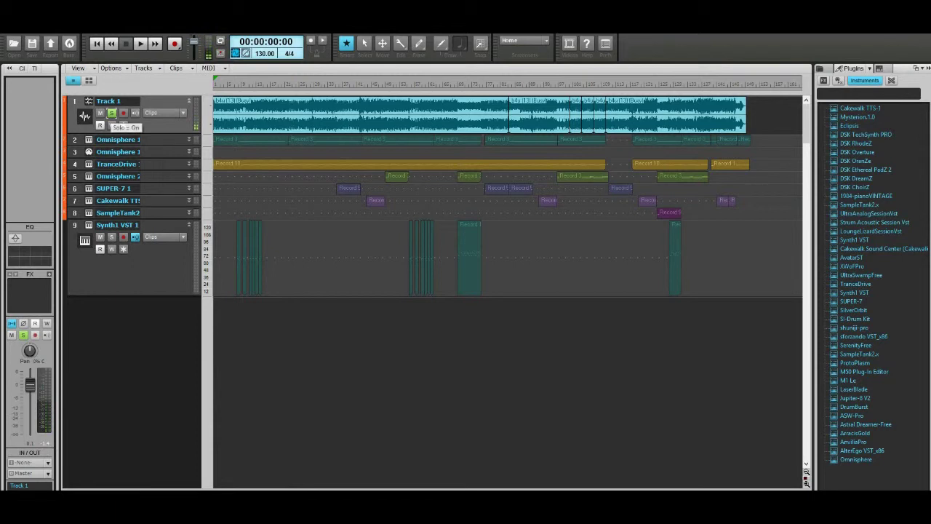
{"action": "left_click", "coordinate": [112, 113]}
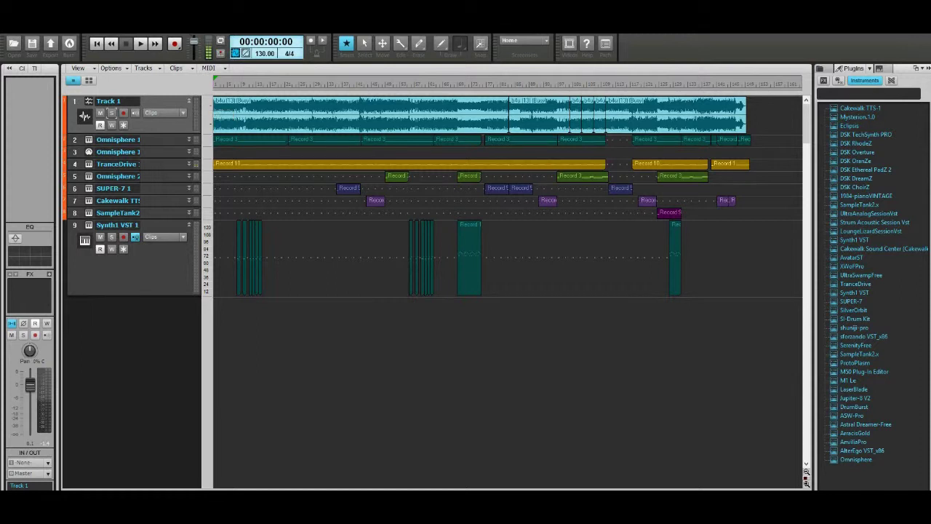
- Expand and solo the Omnisphere 1 track and view its Comp Virus patch in the synth window before putting the window away
{"action": "left_click", "coordinate": [189, 139]}
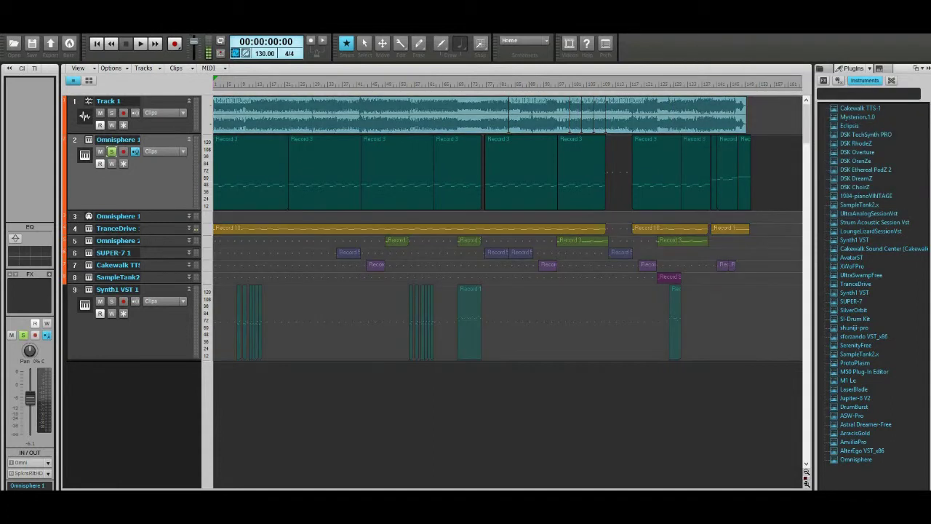
{"action": "key", "text": "shift+z"}
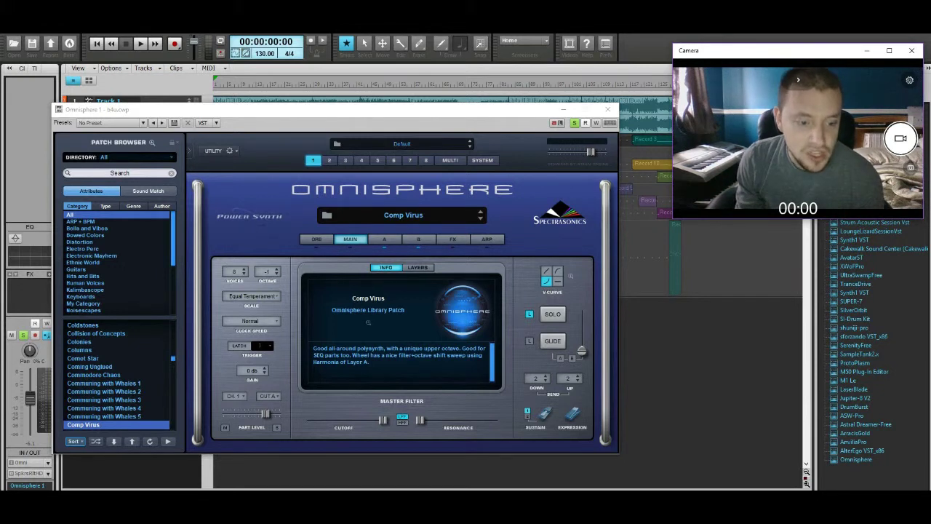
{"action": "key", "text": "alt+Tab"}
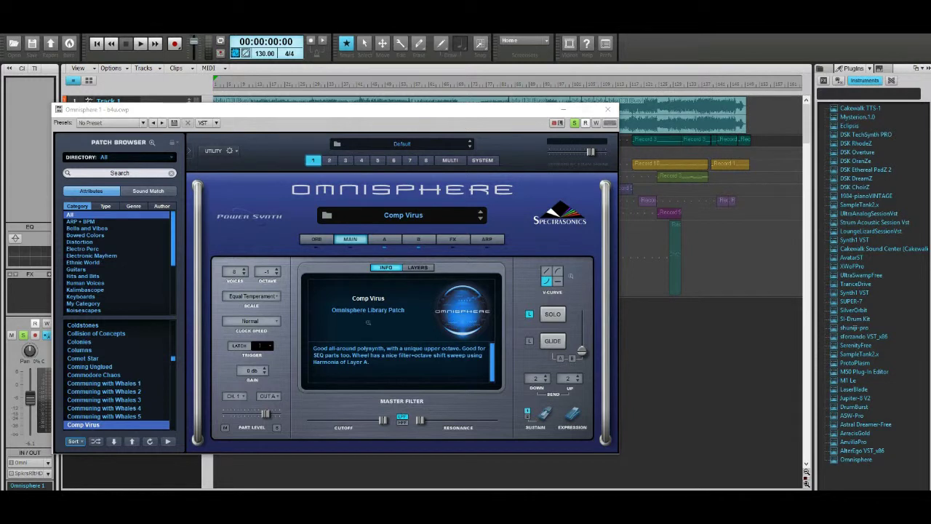
{"action": "left_click", "coordinate": [368, 323]}
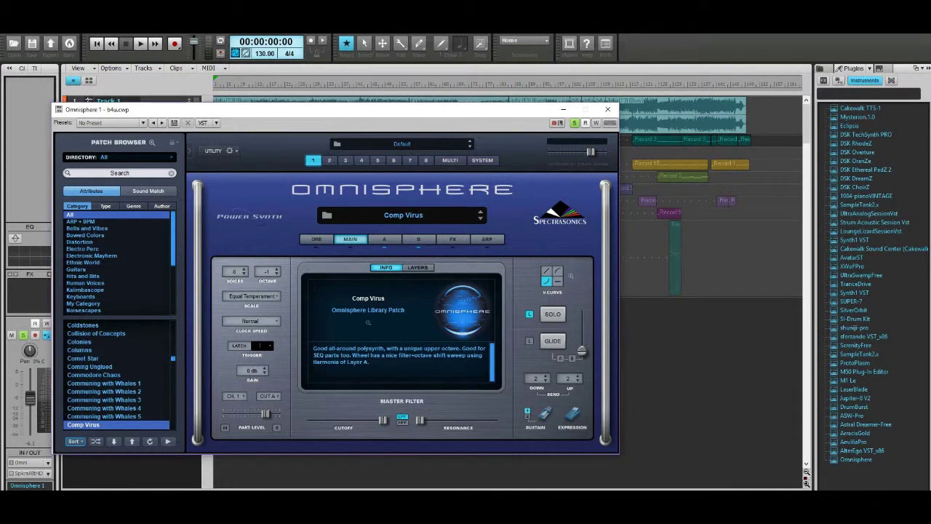
{"action": "left_click", "coordinate": [563, 109]}
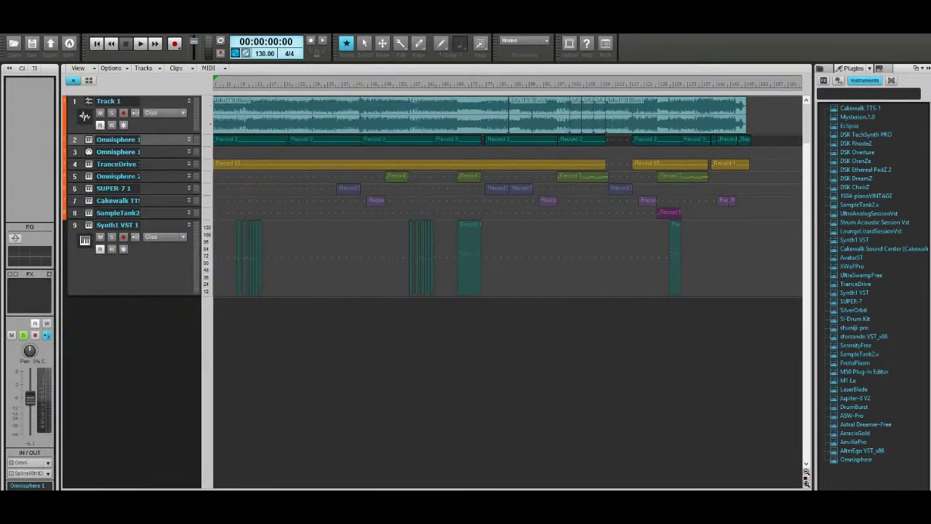
- Play the soloed Omnisphere 1 track from the start with its lane expanded, and finish by unsoloing and collapsing it
{"action": "left_click", "coordinate": [189, 140]}
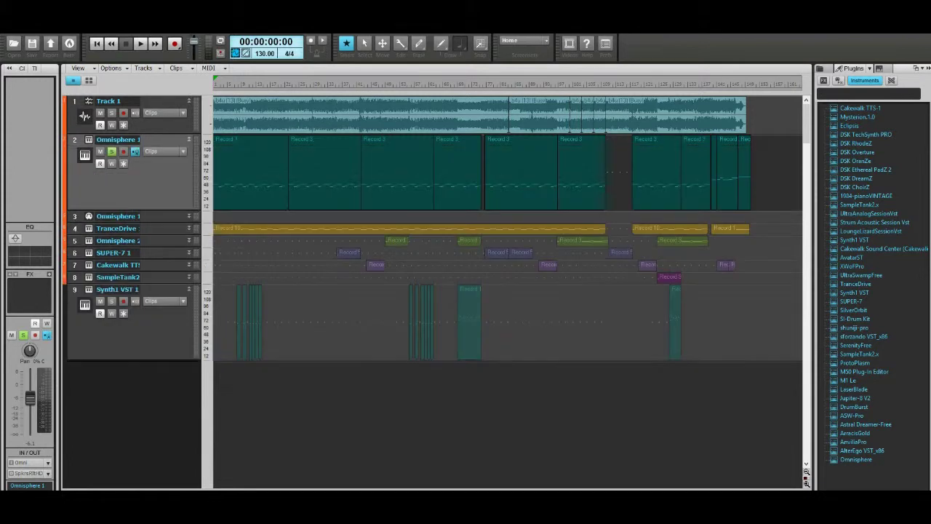
{"action": "left_click", "coordinate": [141, 44]}
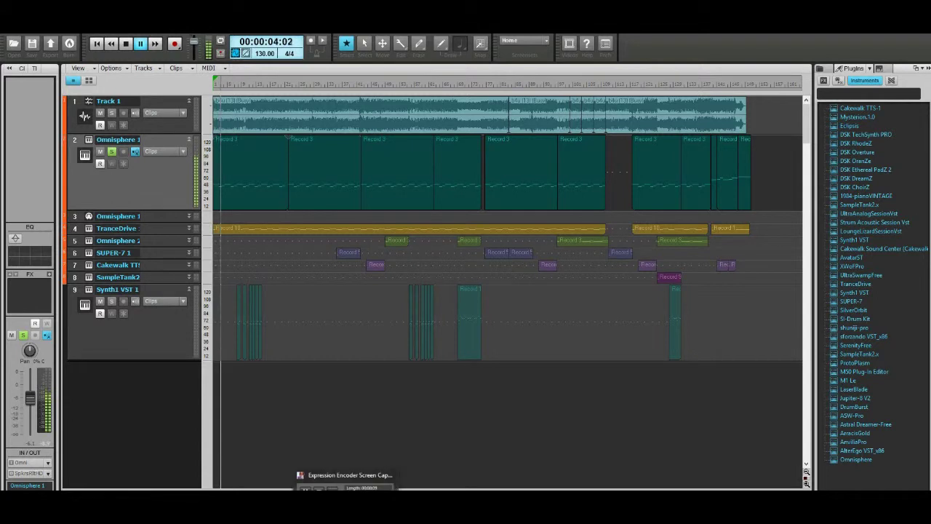
{"action": "left_click", "coordinate": [705, 511]}
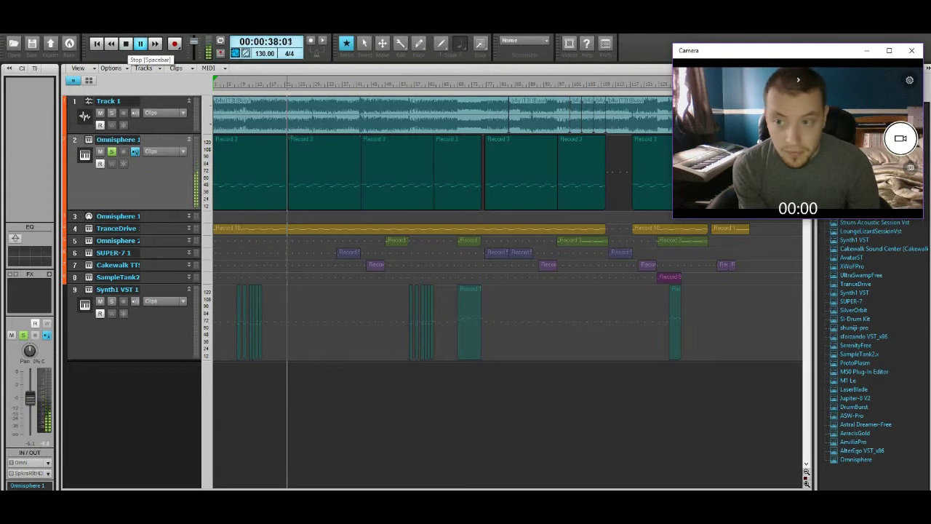
{"action": "key", "text": "space"}
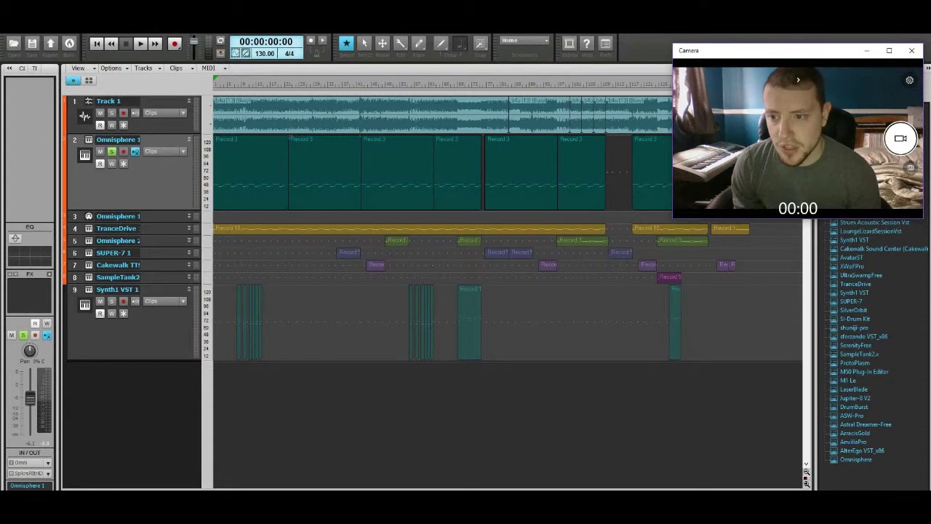
{"action": "left_click", "coordinate": [190, 140]}
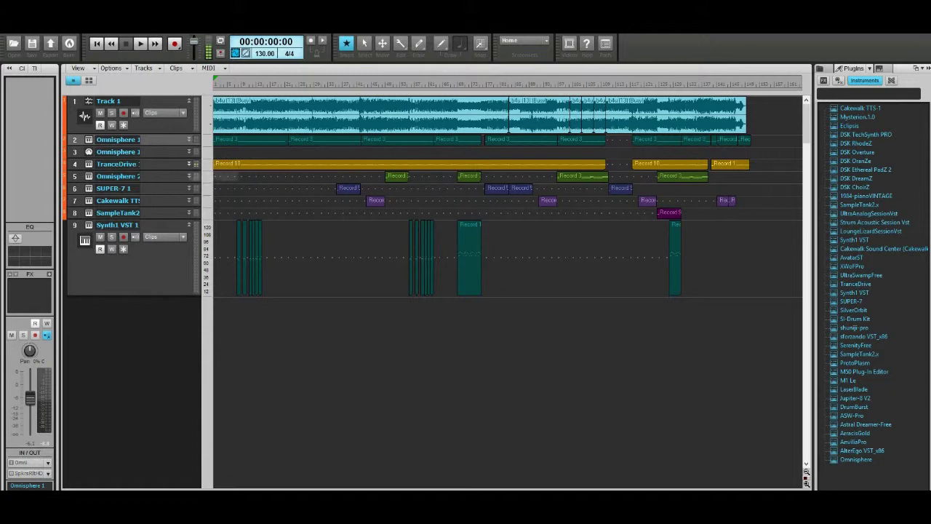
- Expand the TranceDrive track and open its synth window to view the PD Xavier preset
{"action": "left_click", "coordinate": [195, 164]}
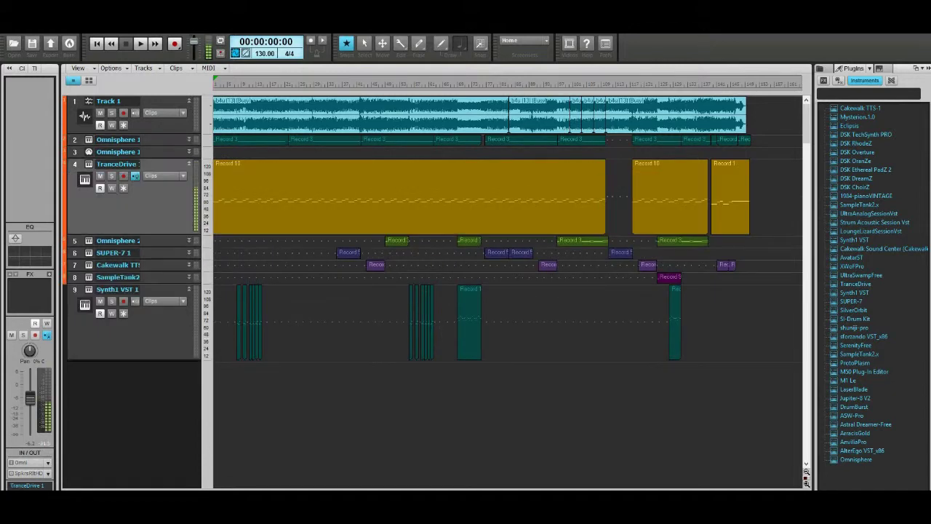
{"action": "left_click", "coordinate": [89, 164]}
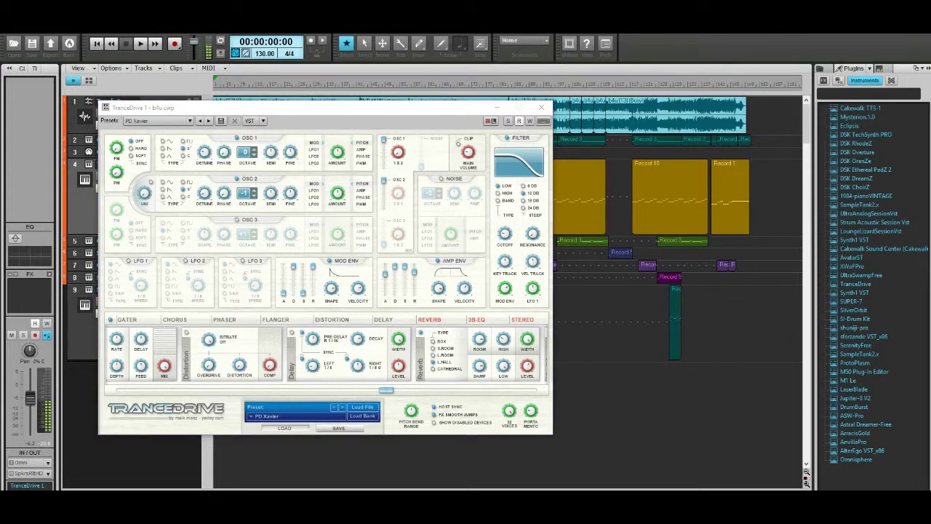
{"action": "left_click_drag", "start_coordinate": [328, 107], "coordinate": [363, 108]}
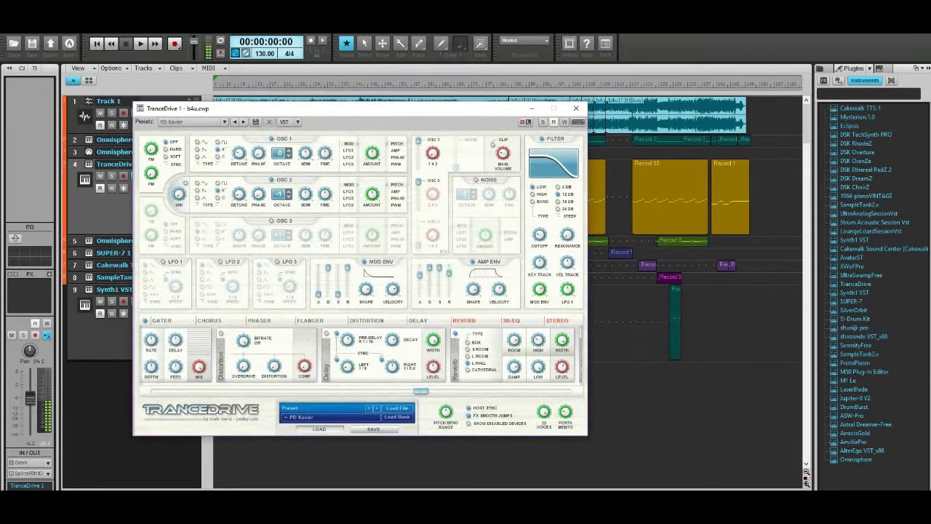
- Audition the TranceDrive track soloed from the start, and finish by closing its synth window, unsoloing and collapsing the track
{"action": "left_click", "coordinate": [112, 176]}
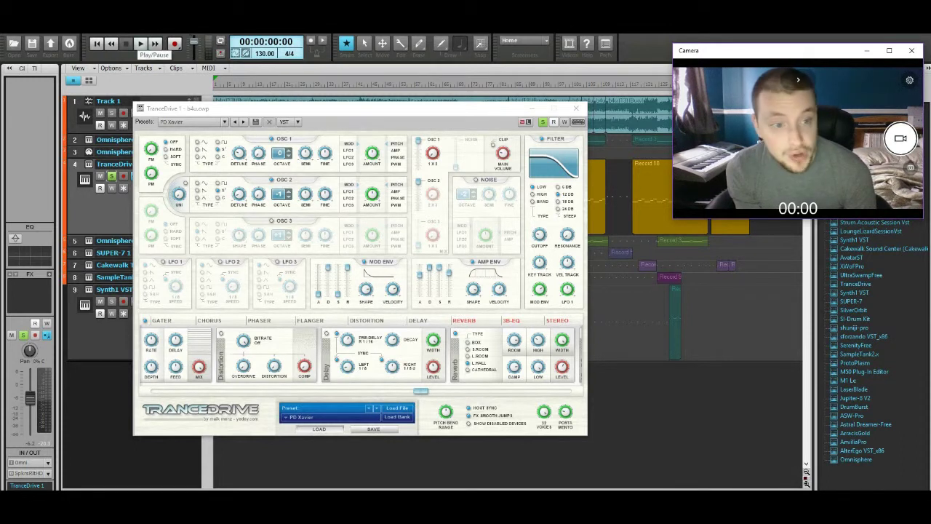
{"action": "left_click", "coordinate": [140, 43]}
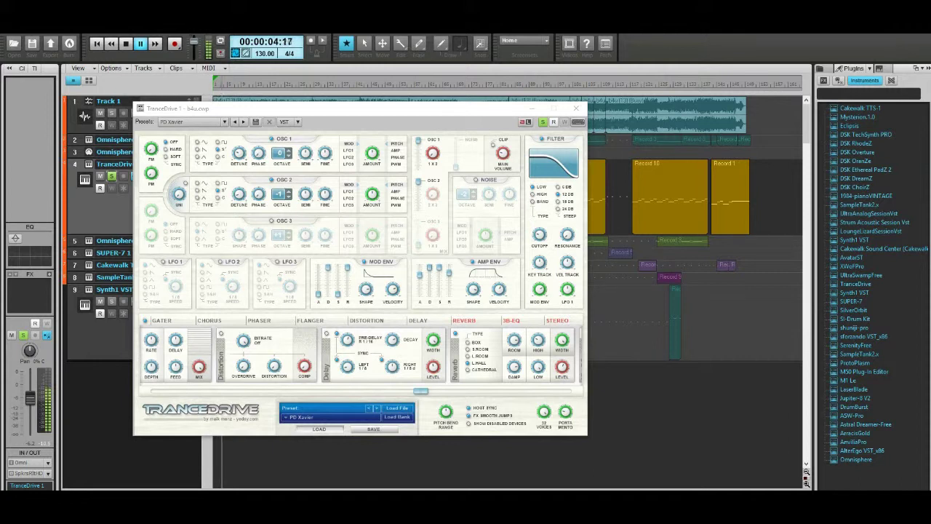
{"action": "key", "text": "alt+Tab"}
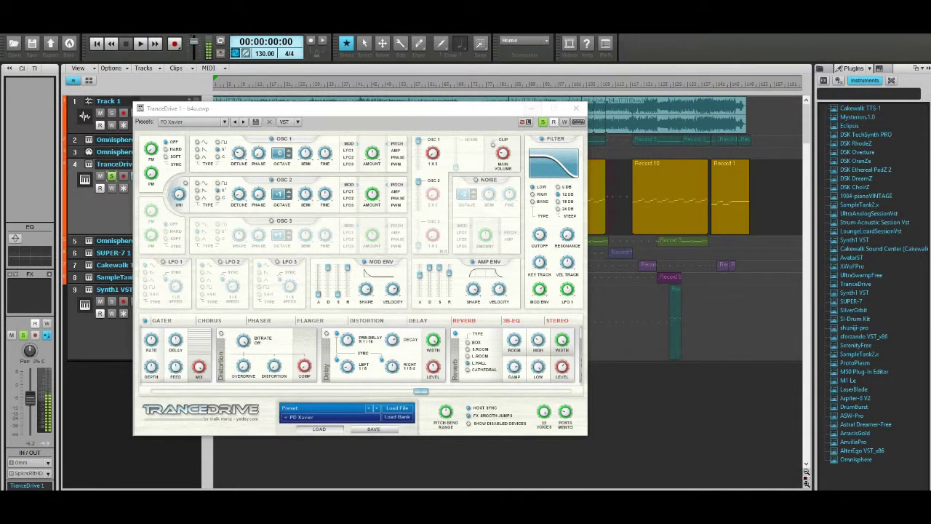
{"action": "left_click", "coordinate": [576, 109]}
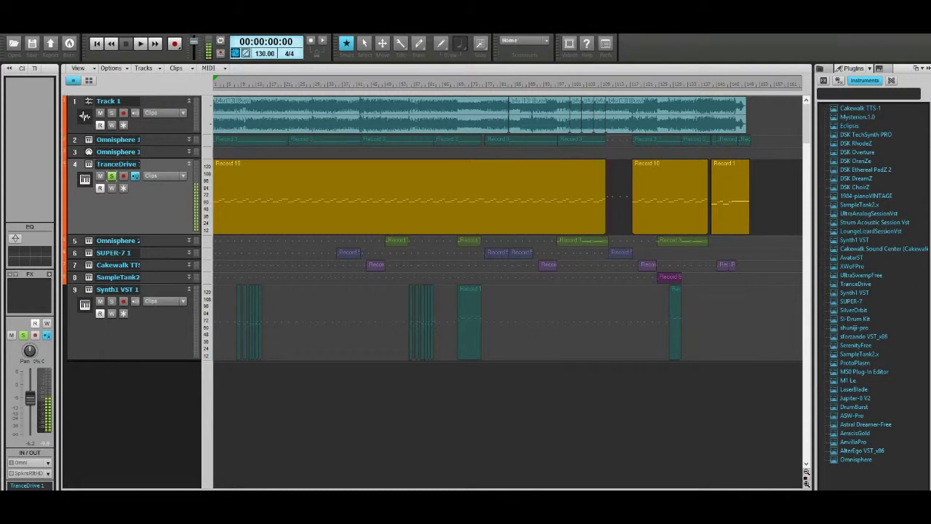
{"action": "left_click", "coordinate": [112, 176]}
{"action": "left_click", "coordinate": [189, 164]}
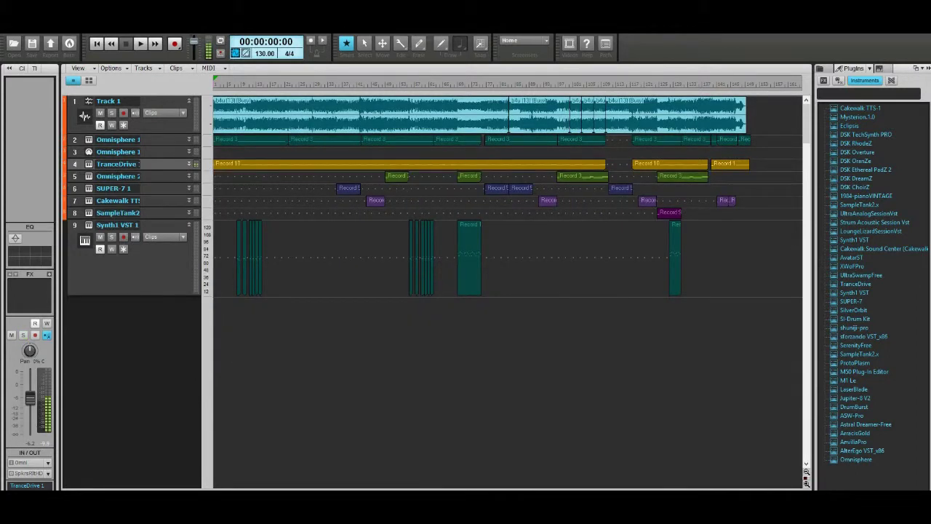
- Expand the Omnisphere 2 track and place the playhead at 00:01:28:03, the start of its first clip
{"action": "left_click", "coordinate": [189, 177]}
{"action": "left_click", "coordinate": [189, 176]}
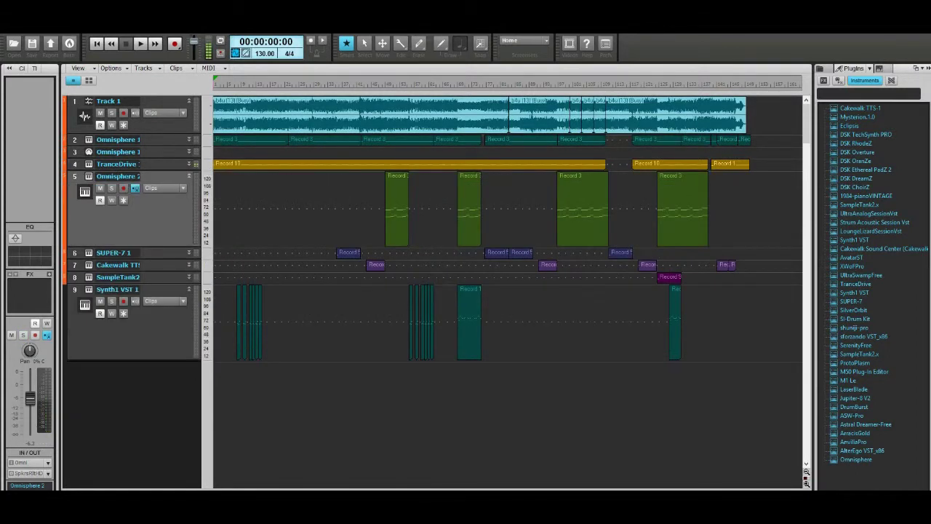
{"action": "left_click", "coordinate": [384, 83]}
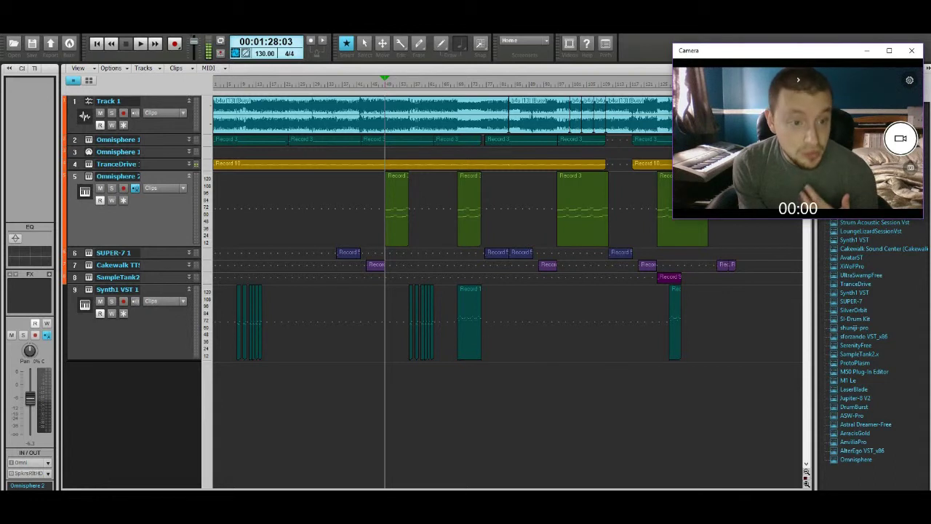
- Open the Omnisphere 2 track's synth window and view its Boys Choir Ahs patch
{"action": "left_click", "coordinate": [85, 192]}
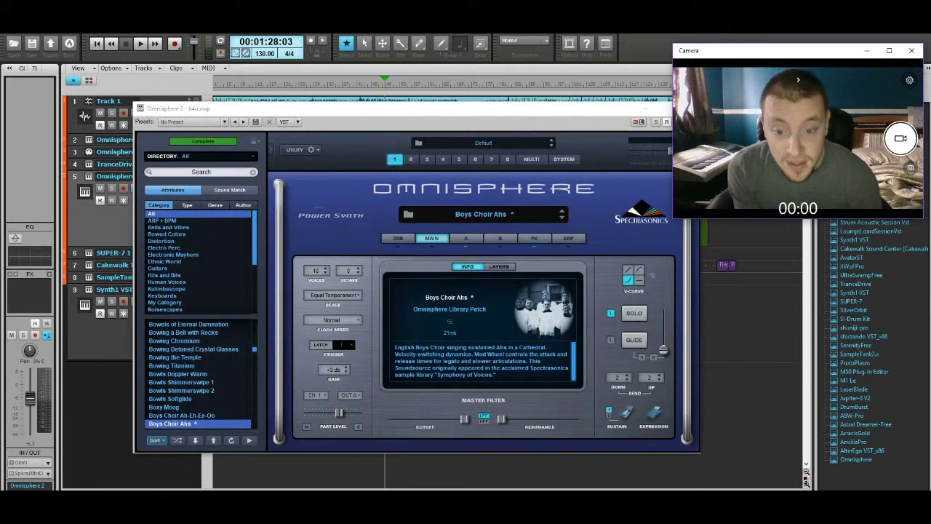
{"action": "left_click_drag", "start_coordinate": [407, 108], "coordinate": [350, 109]}
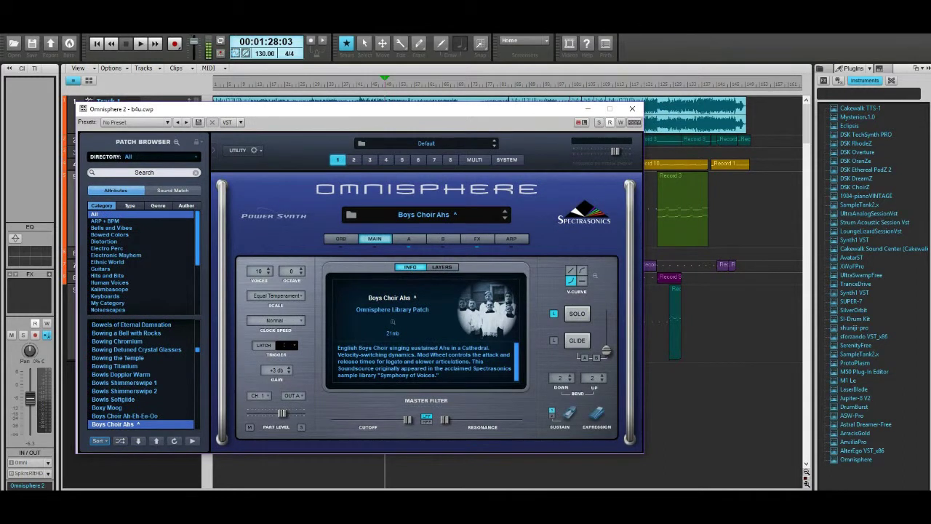
{"action": "key", "text": "alt+Tab"}
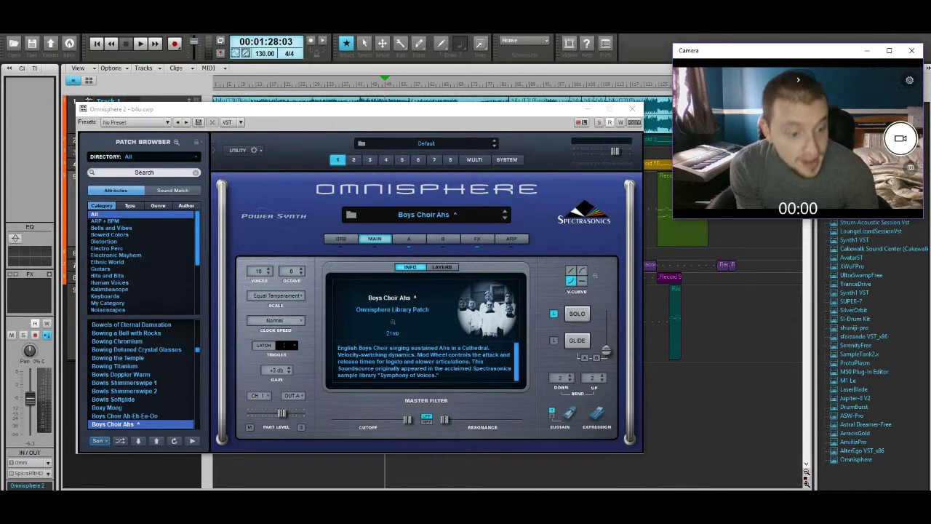
{"action": "key", "text": "alt+Tab"}
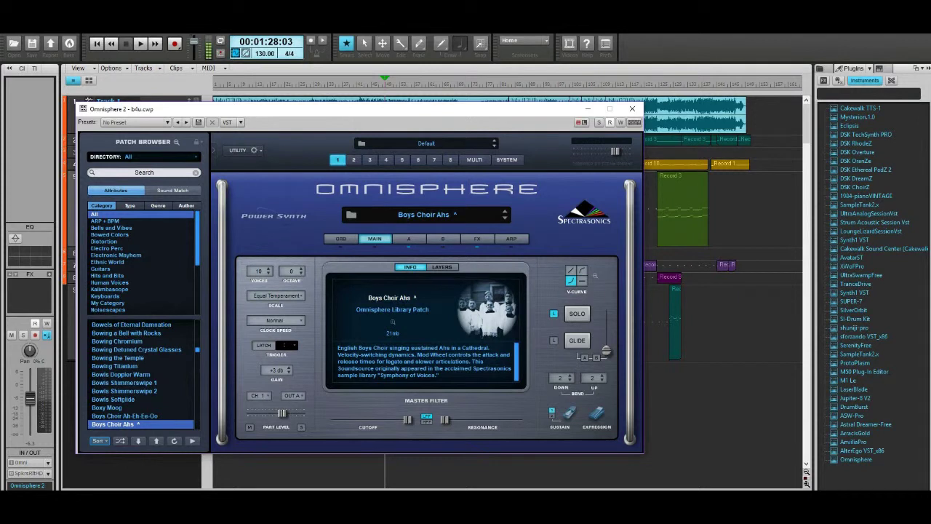
- Close the synth window, audition the Omnisphere 2 track soloed from its first clip, and clear the solo
{"action": "key", "text": "alt+Tab"}
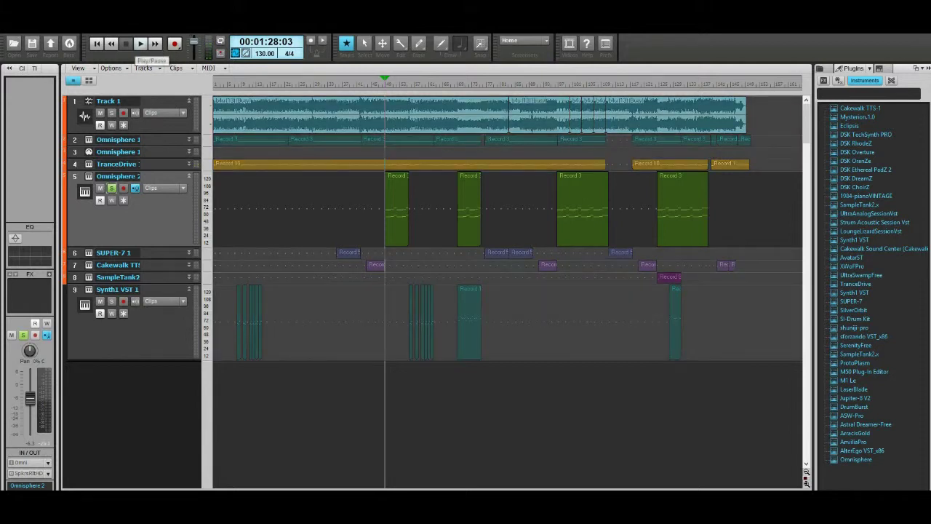
{"action": "left_click", "coordinate": [141, 44]}
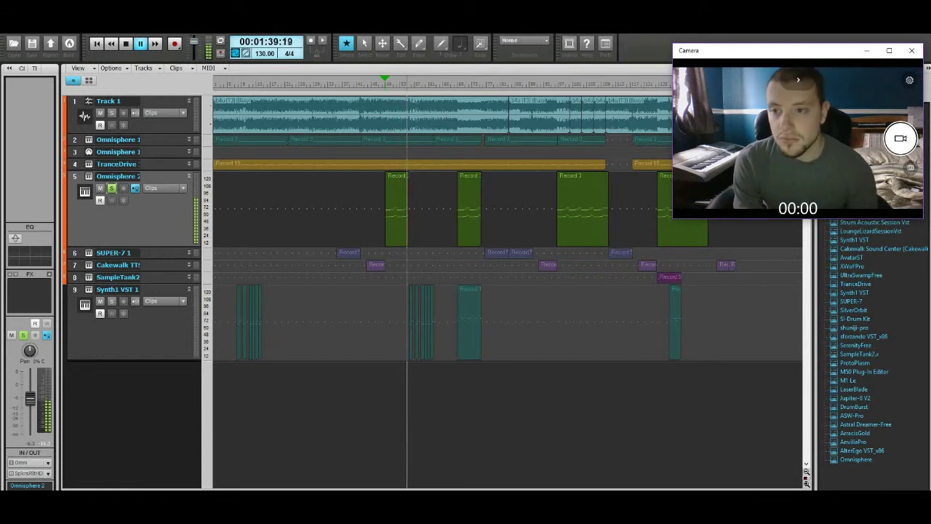
{"action": "left_click", "coordinate": [126, 43]}
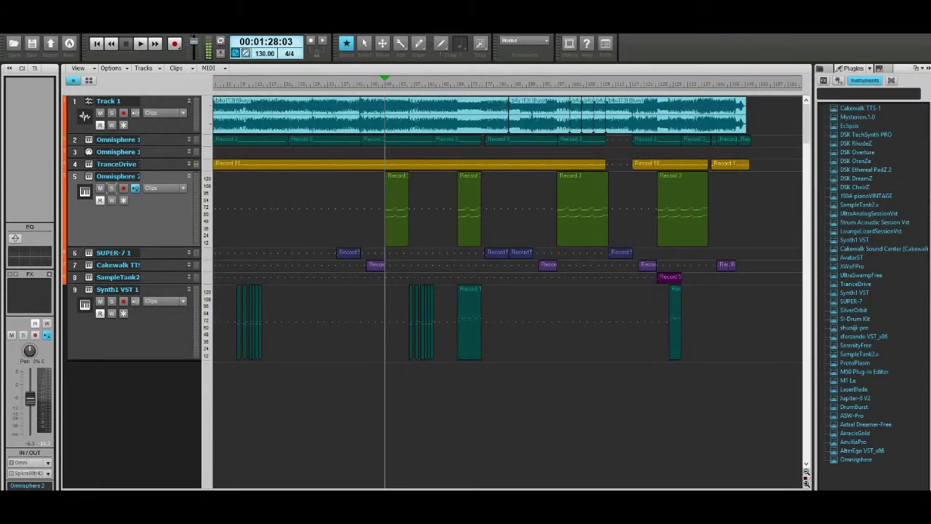
- Expand the SUPER-7 1 track and solo it with the playhead at 00:01:03:02, the start of its first clip
{"action": "left_click", "coordinate": [113, 252]}
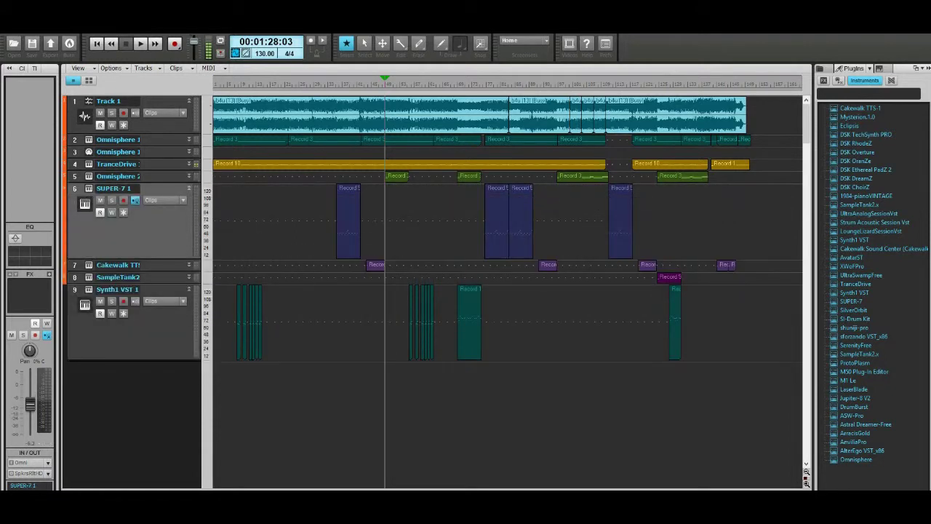
{"action": "key", "text": "space"}
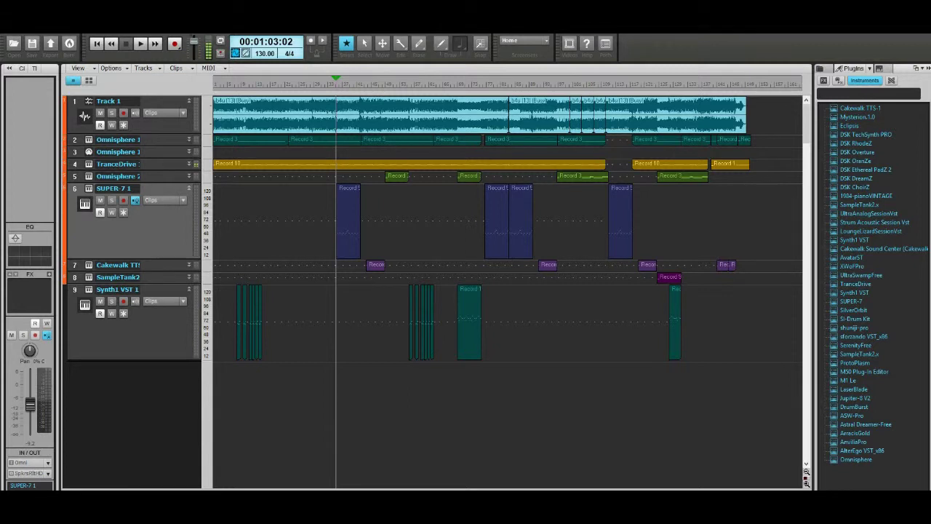
{"action": "left_click", "coordinate": [112, 200]}
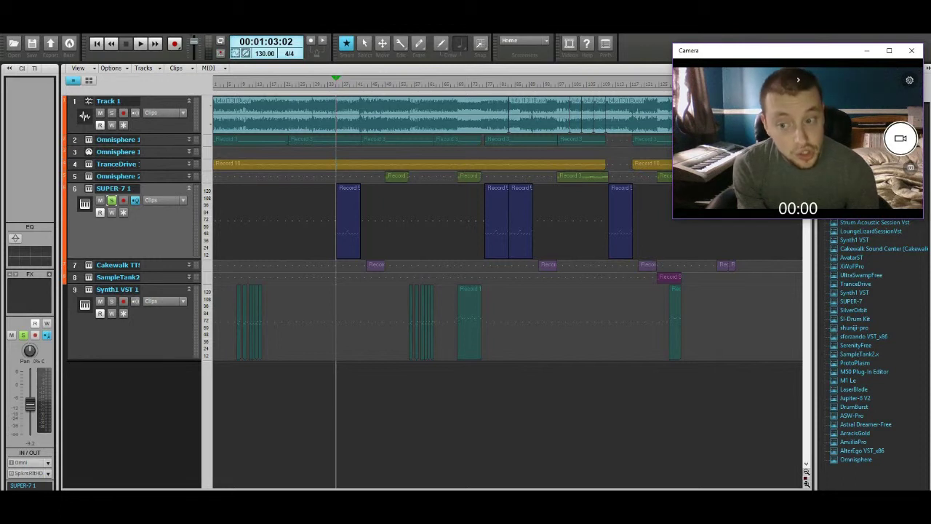
{"action": "left_click", "coordinate": [85, 204]}
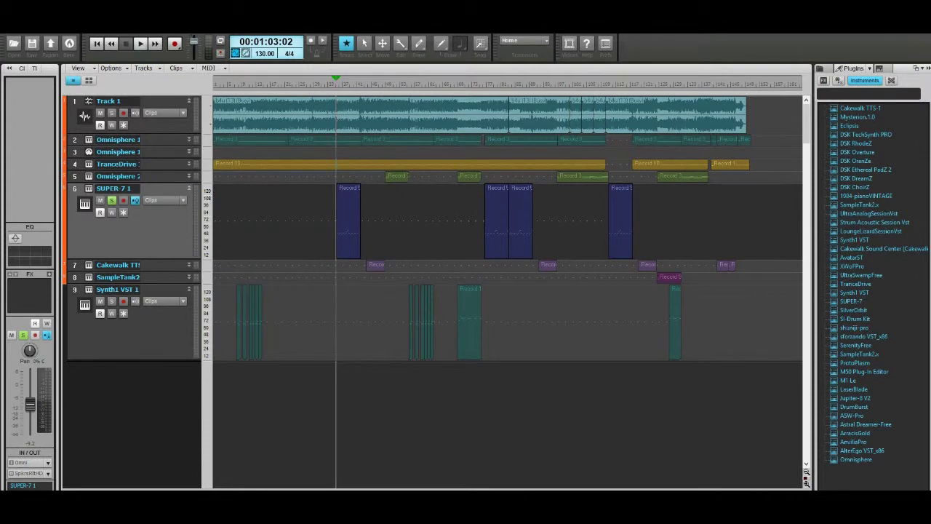
- Audition the soloed SUPER-7 1 track from its first clip, and finish by clearing the solo and collapsing the track
{"action": "left_click", "coordinate": [141, 45]}
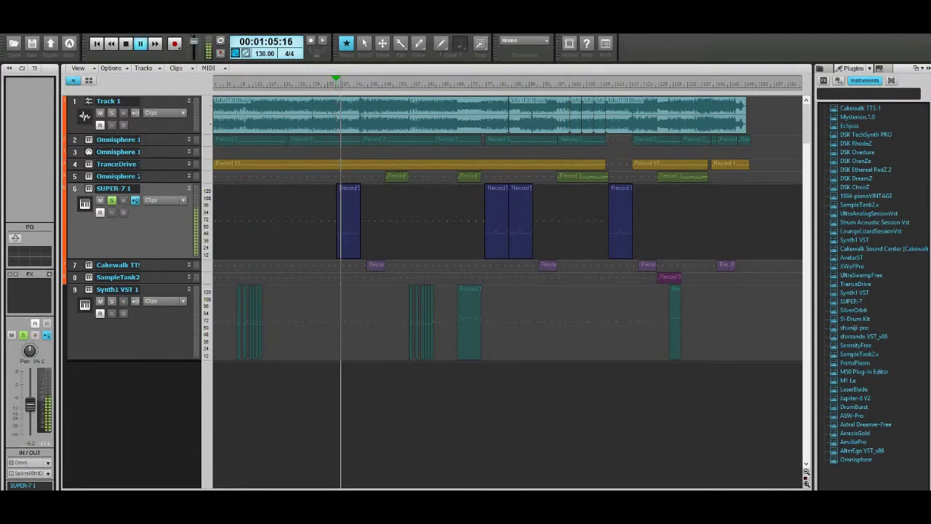
{"action": "left_click", "coordinate": [706, 512]}
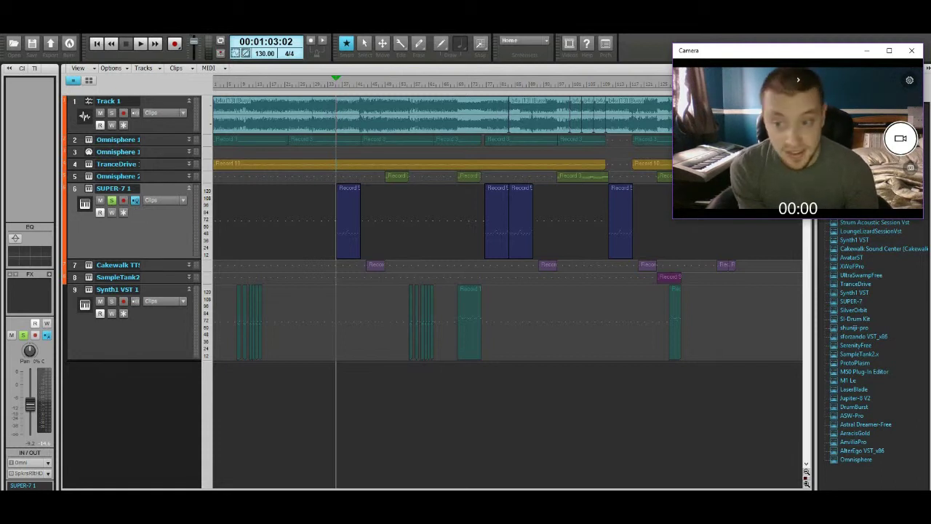
{"action": "left_click", "coordinate": [111, 200]}
{"action": "left_click", "coordinate": [189, 189]}
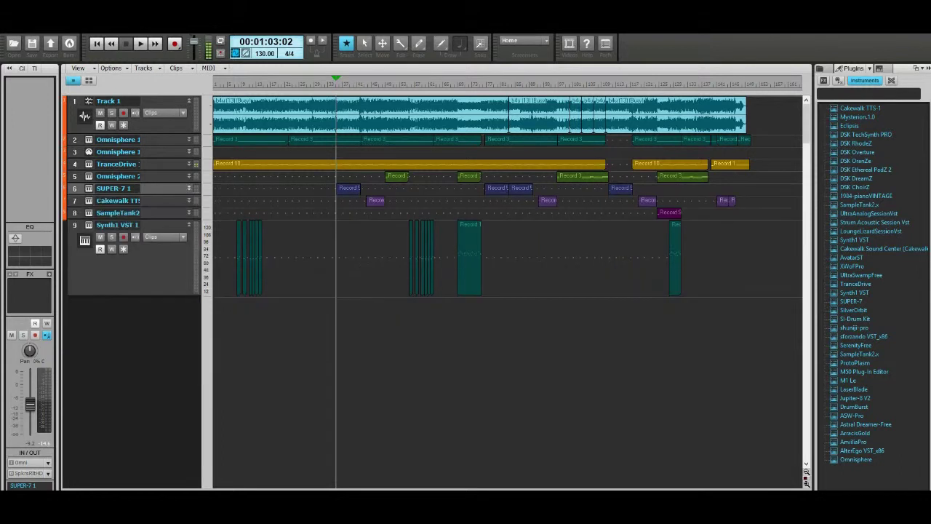
- Expand the Cakewalk TTS-1 track and view its instrument in the synth window
{"action": "left_click", "coordinate": [189, 200]}
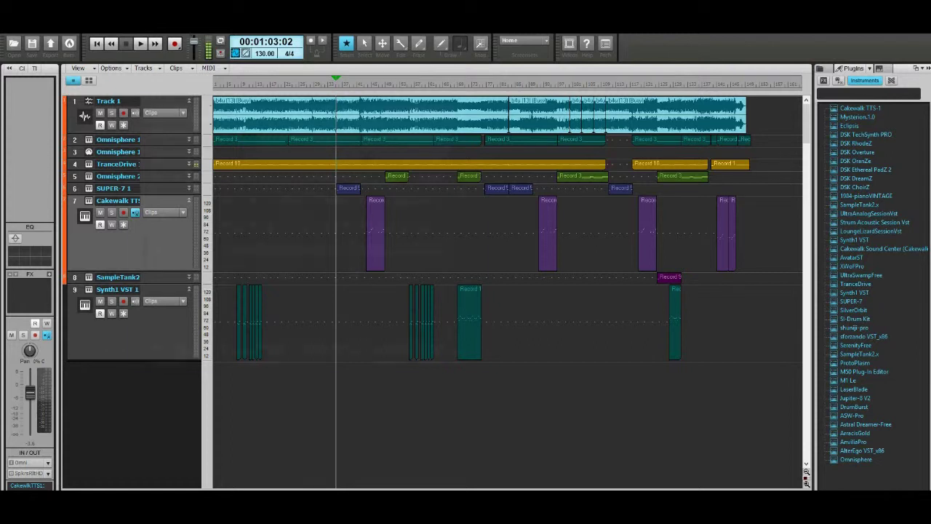
{"action": "left_click", "coordinate": [704, 509]}
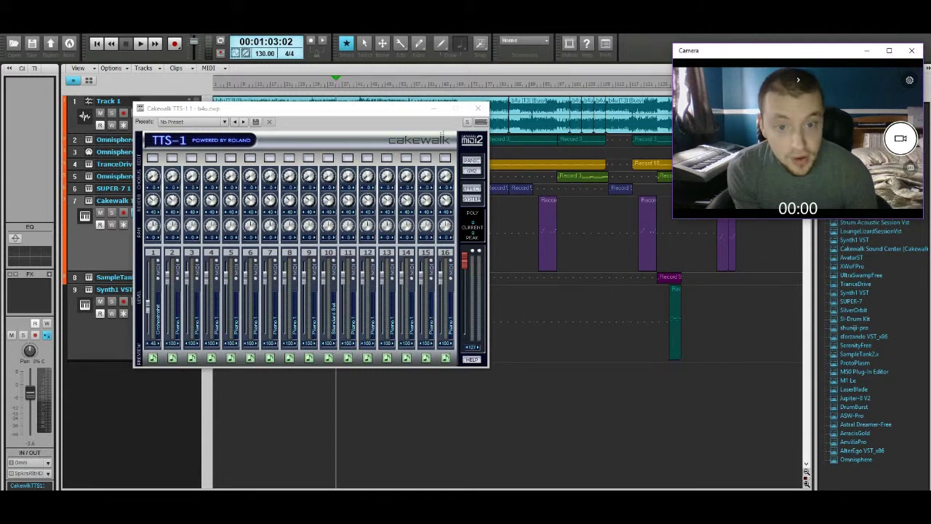
{"action": "key", "text": "alt+Tab"}
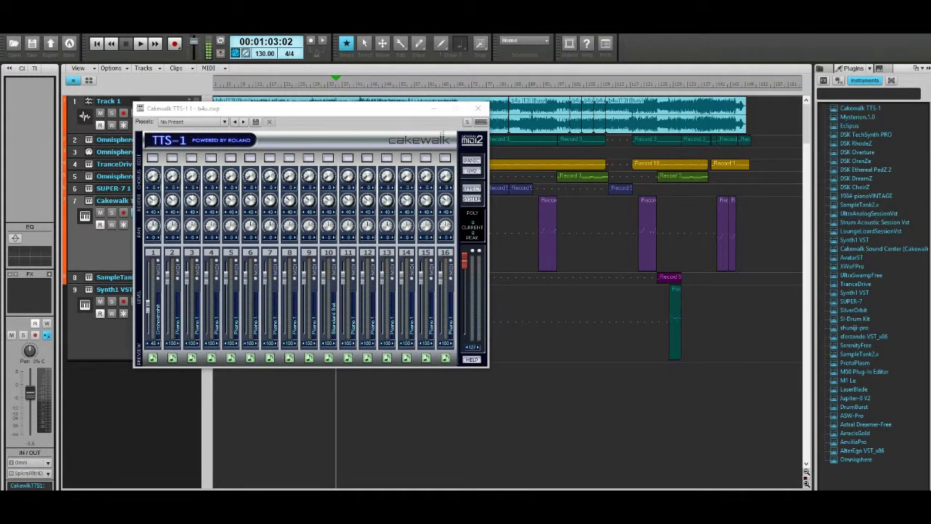
- Audition the Cakewalk TTS-1 track soloed from 00:02:46:07, and finish by unsoloing it, closing its synth window and collapsing the track
{"action": "left_click", "coordinate": [530, 84]}
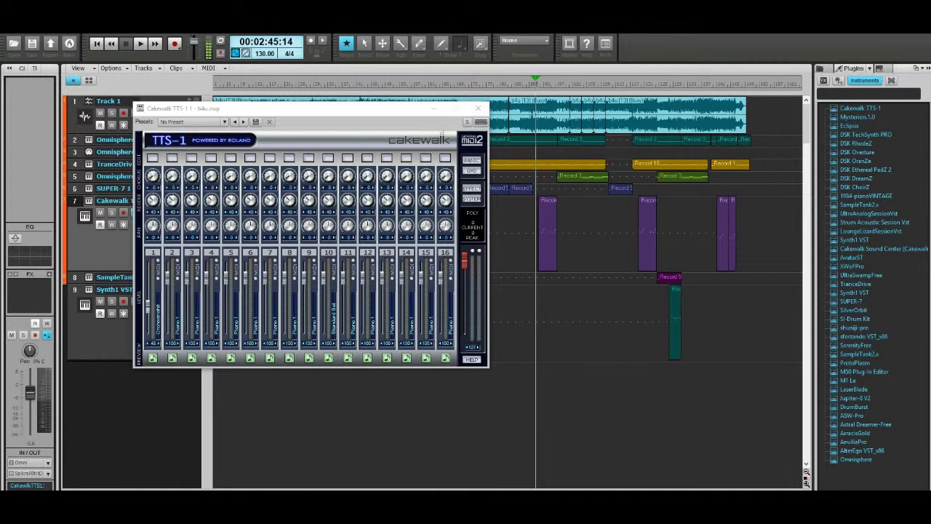
{"action": "key", "text": "space"}
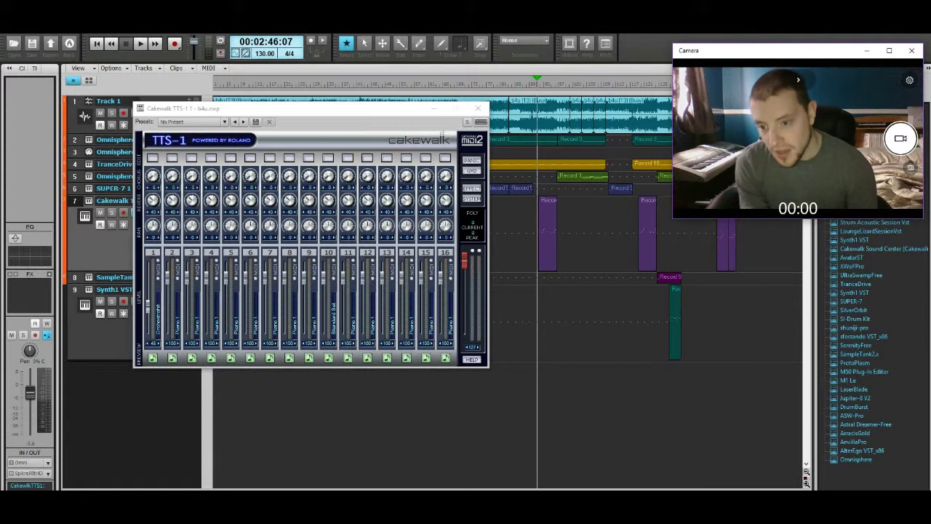
{"action": "key", "text": "alt+Tab"}
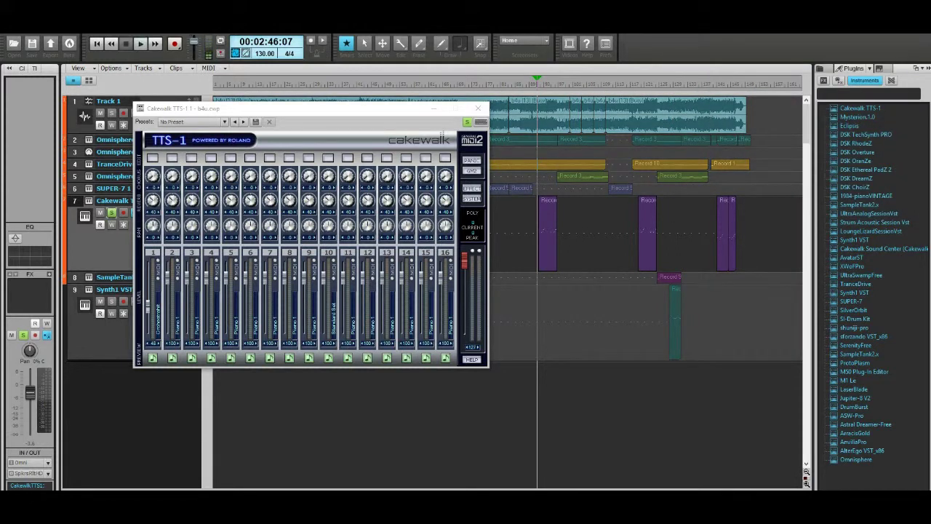
{"action": "key", "text": "space"}
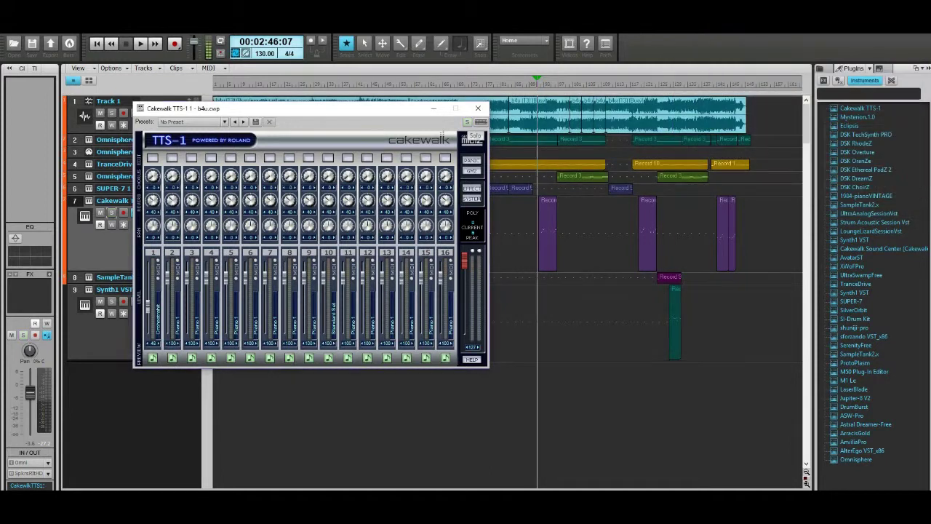
{"action": "left_click", "coordinate": [478, 107]}
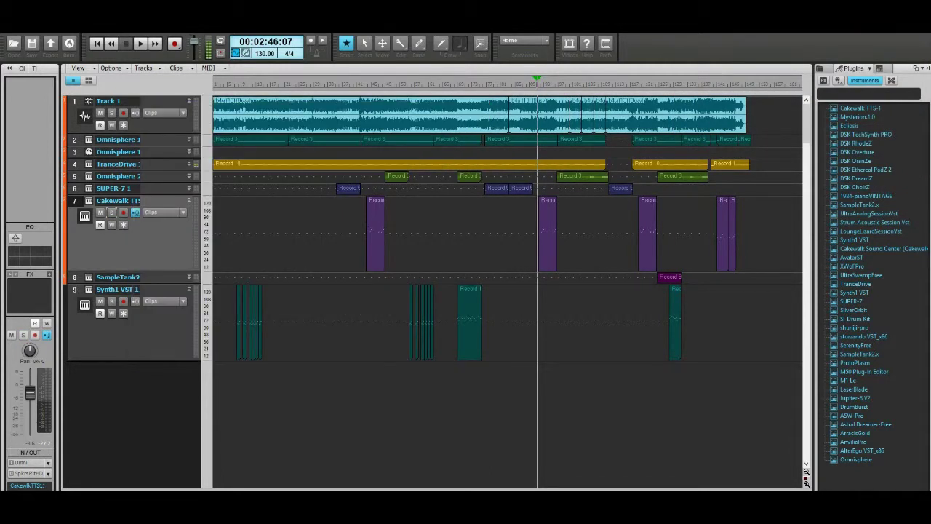
{"action": "left_click", "coordinate": [189, 201]}
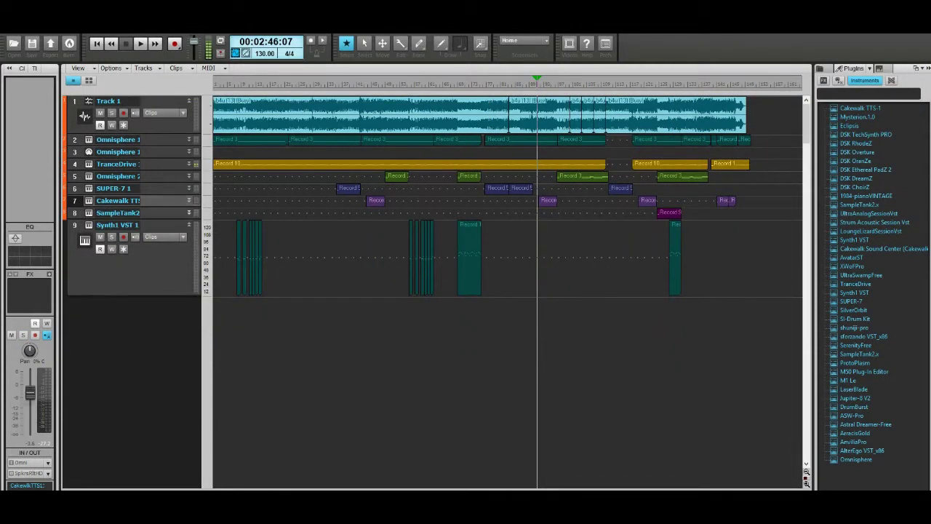
- Expand the SampleTank2 track, place the playhead at 00:03:46:24 just before its clip, and open its synth window
{"action": "left_click", "coordinate": [189, 213]}
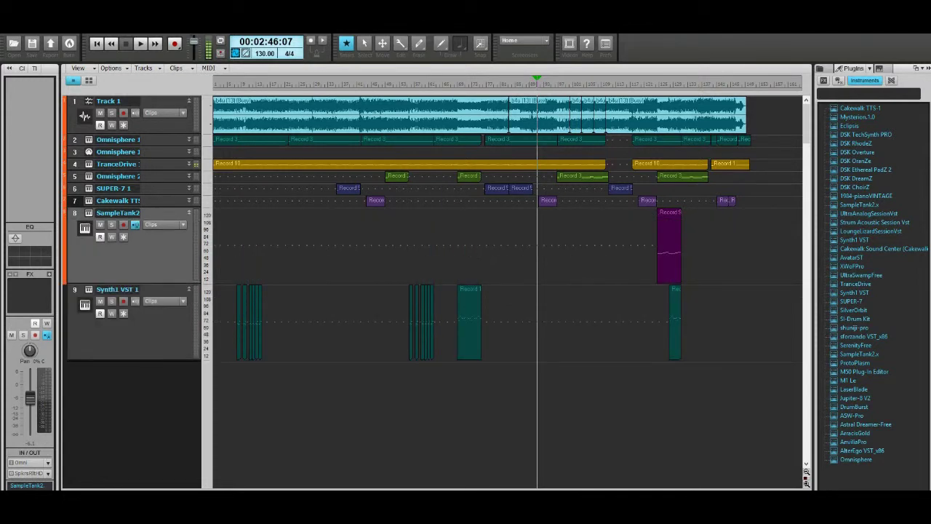
{"action": "left_click", "coordinate": [656, 84]}
{"action": "left_click", "coordinate": [655, 85]}
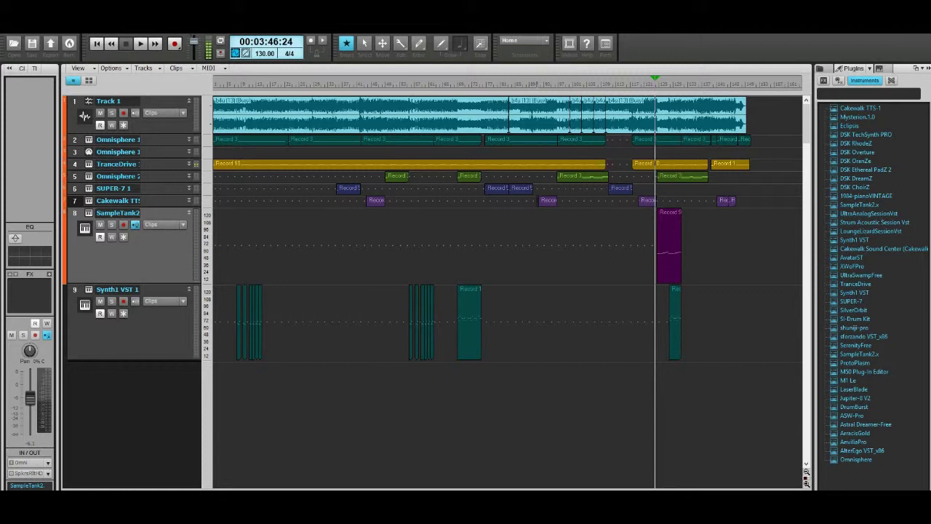
{"action": "left_click", "coordinate": [89, 213]}
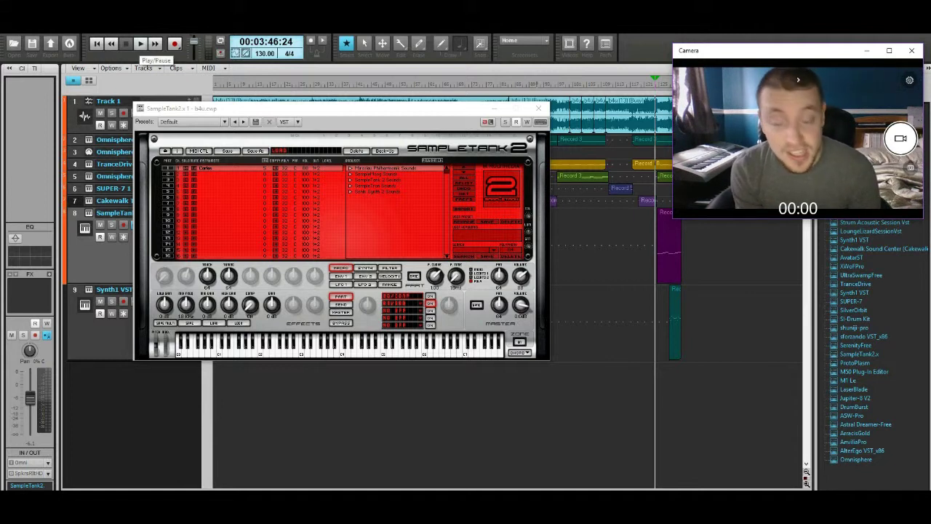
- Audition the SampleTank2 track soloed through its clip, and finish by closing its synth window, unsoloing and collapsing the track
{"action": "left_click", "coordinate": [111, 225]}
{"action": "left_click", "coordinate": [141, 44]}
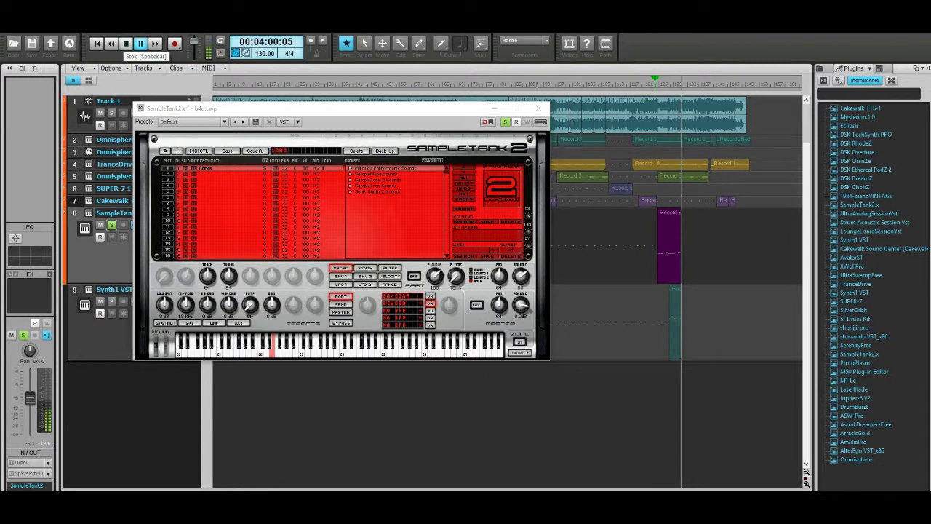
{"action": "left_click", "coordinate": [126, 44]}
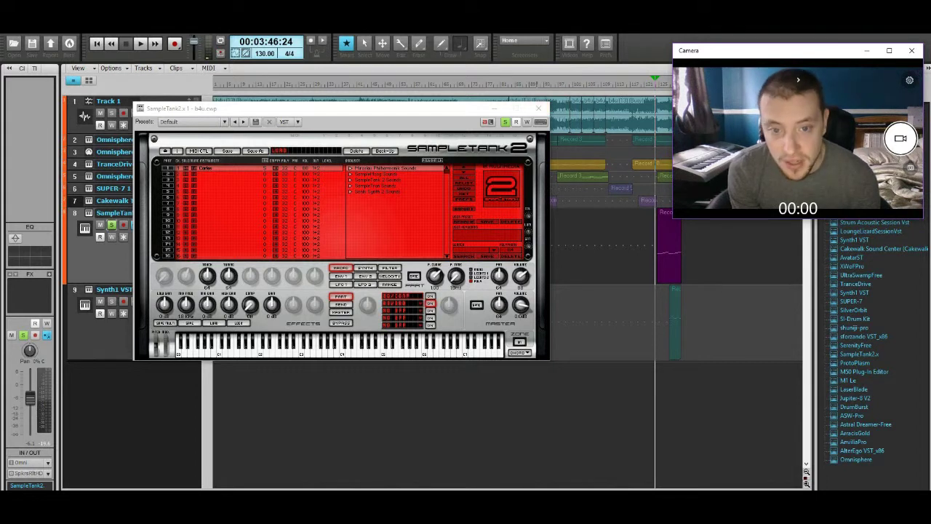
{"action": "left_click", "coordinate": [538, 108]}
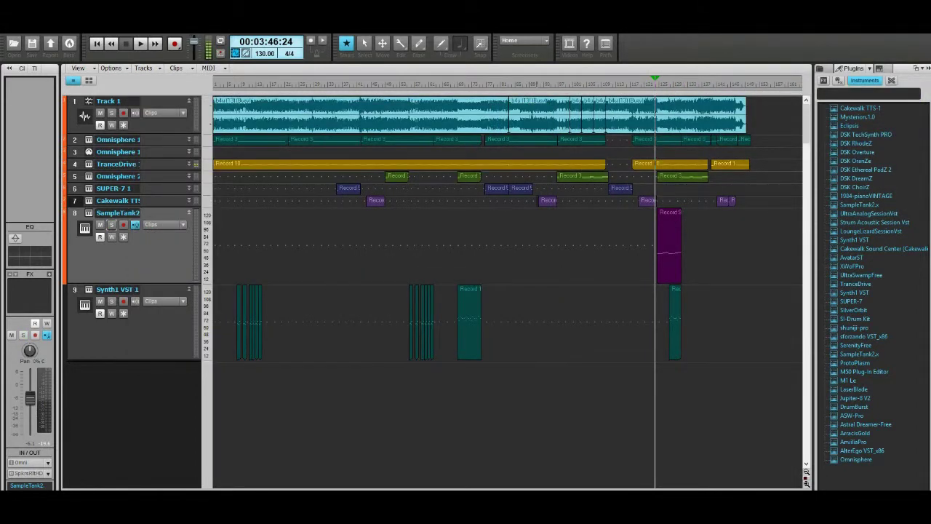
{"action": "left_click", "coordinate": [189, 213]}
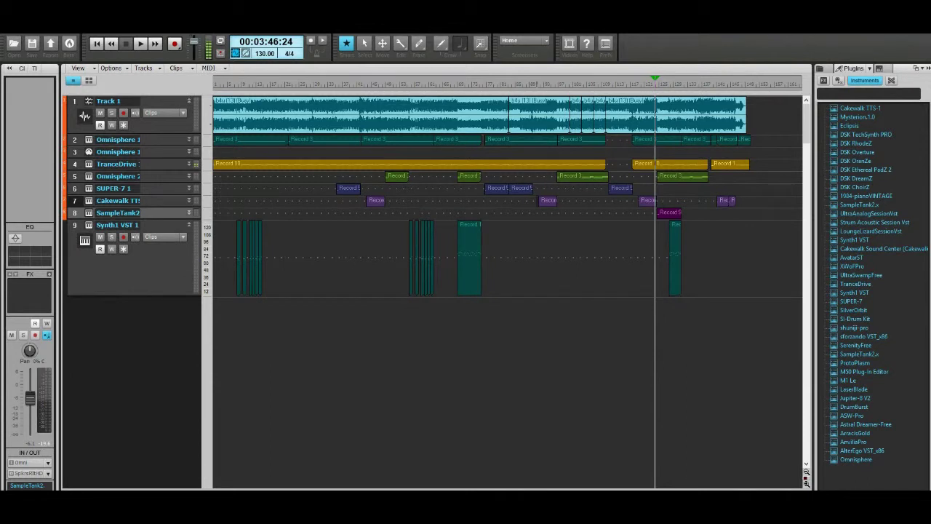
- Solo the Synth1 VST 1 track, open its synth window, and move the window clear of the upper tracks
{"action": "left_click", "coordinate": [112, 237]}
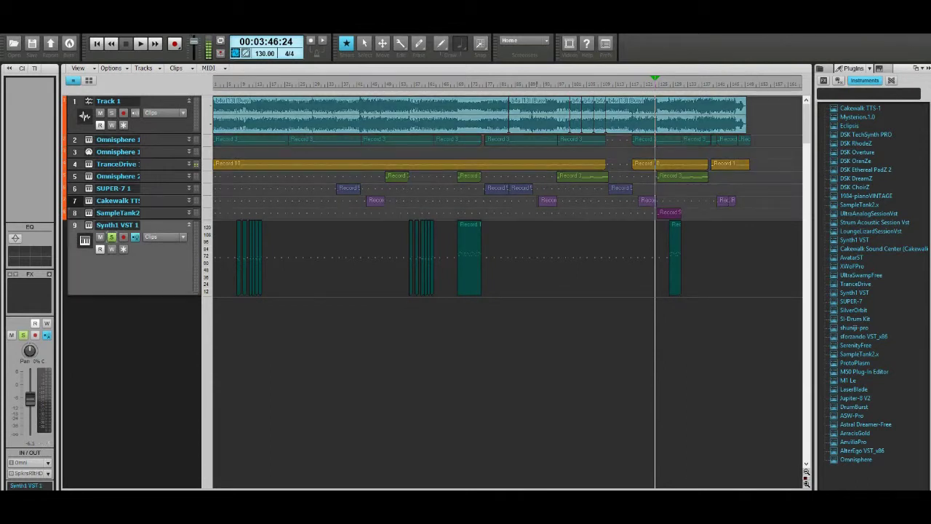
{"action": "left_click", "coordinate": [135, 236]}
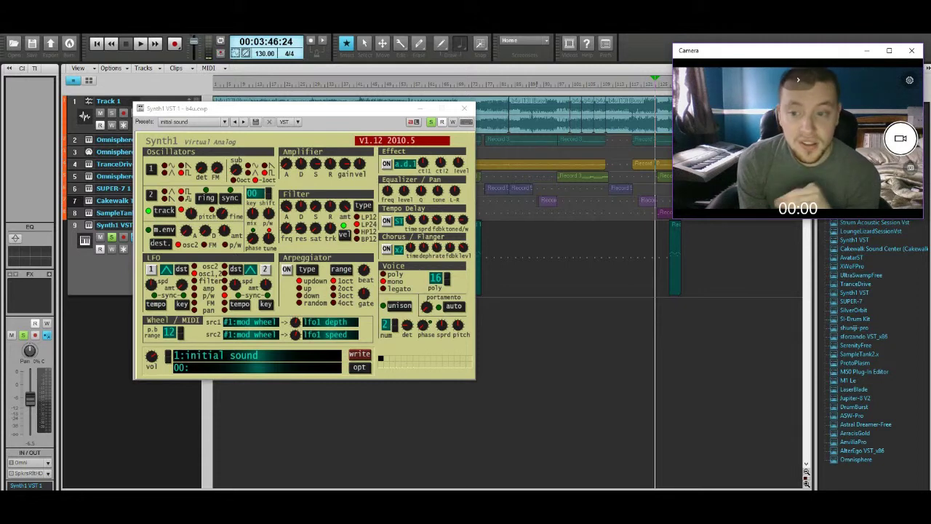
{"action": "left_click_drag", "start_coordinate": [306, 108], "coordinate": [222, 201]}
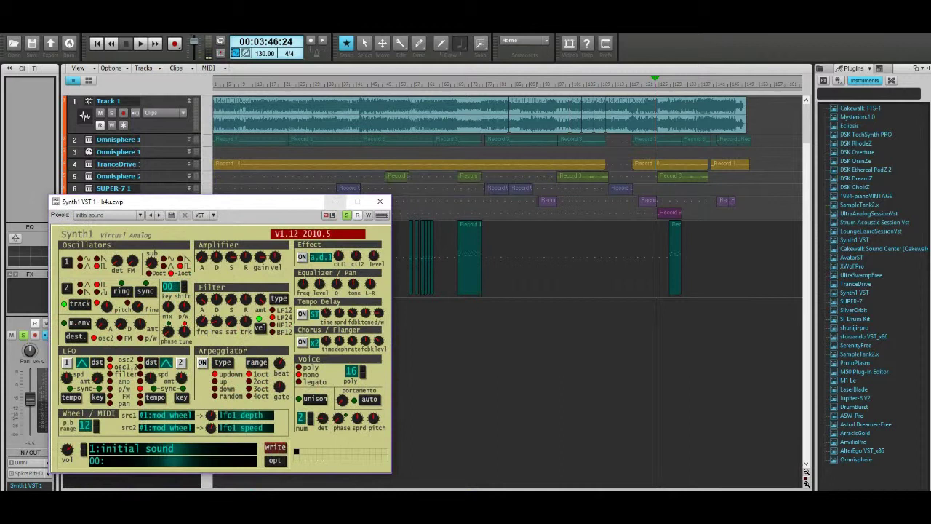
- Audition the Synth1 VST 1 track soloed from 00:01:38:26, and finish by closing its synth window, unsoloing and collapsing the track
{"action": "left_click", "coordinate": [406, 80]}
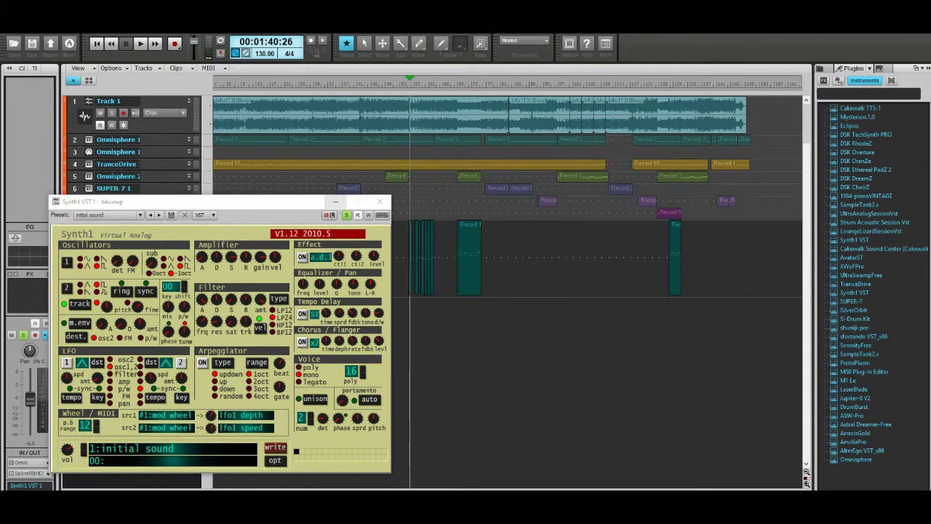
{"action": "left_click", "coordinate": [406, 80]}
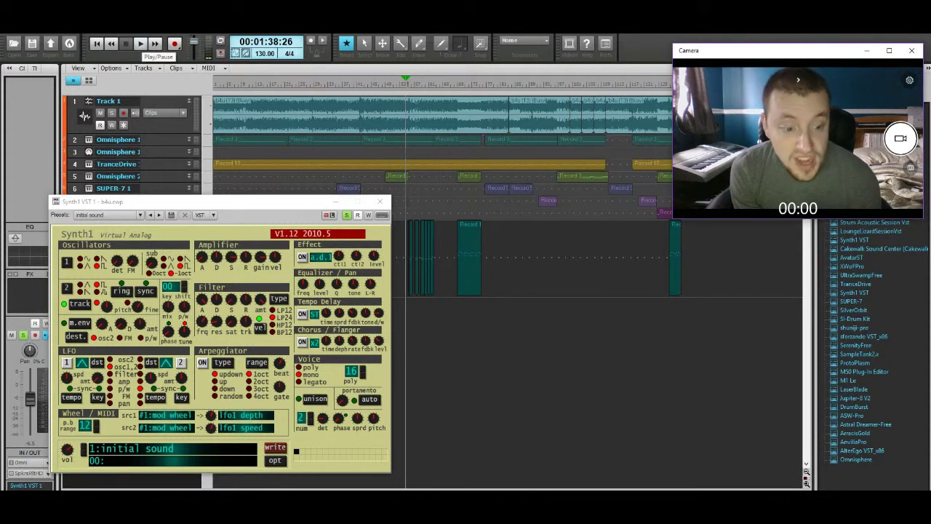
{"action": "left_click", "coordinate": [141, 43]}
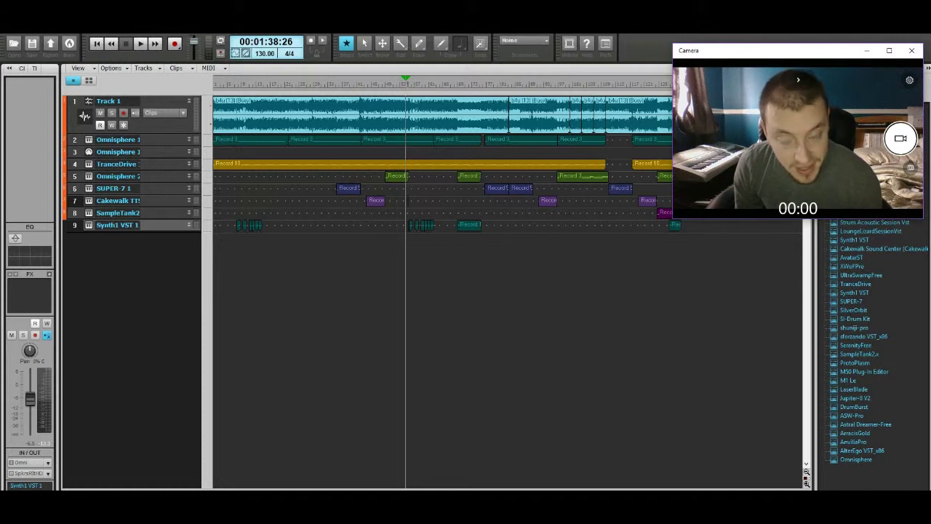
- Play the full arrangement with all tracks from 00:02:43:28, and stop the playback
{"action": "key", "text": "alt+Tab"}
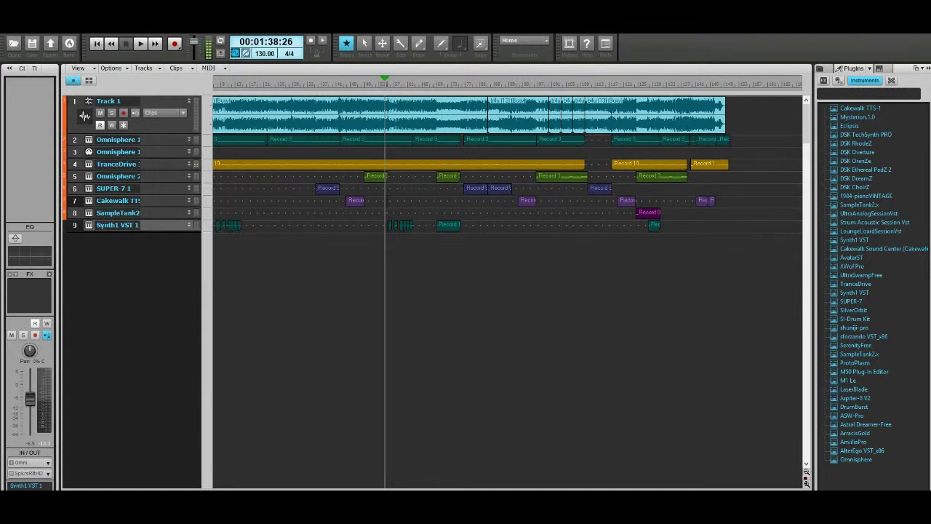
{"action": "left_click", "coordinate": [512, 84]}
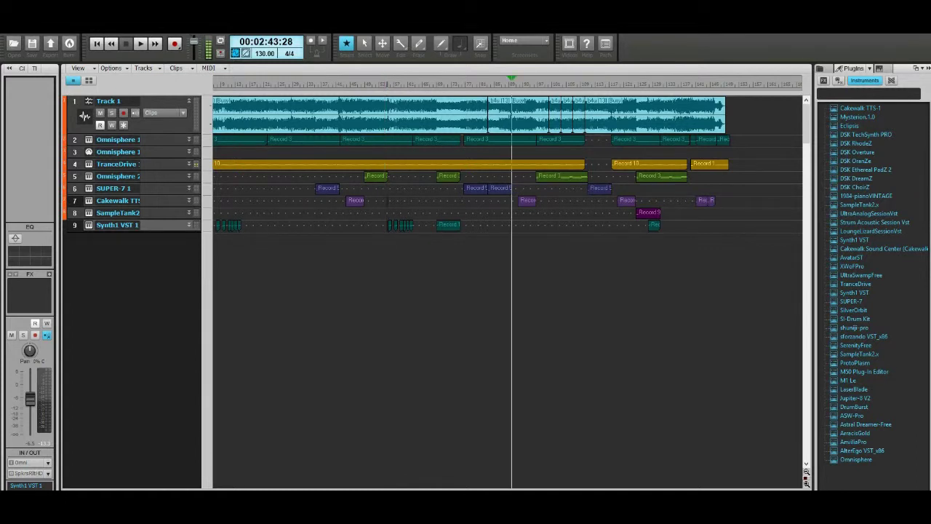
{"action": "key", "text": "space"}
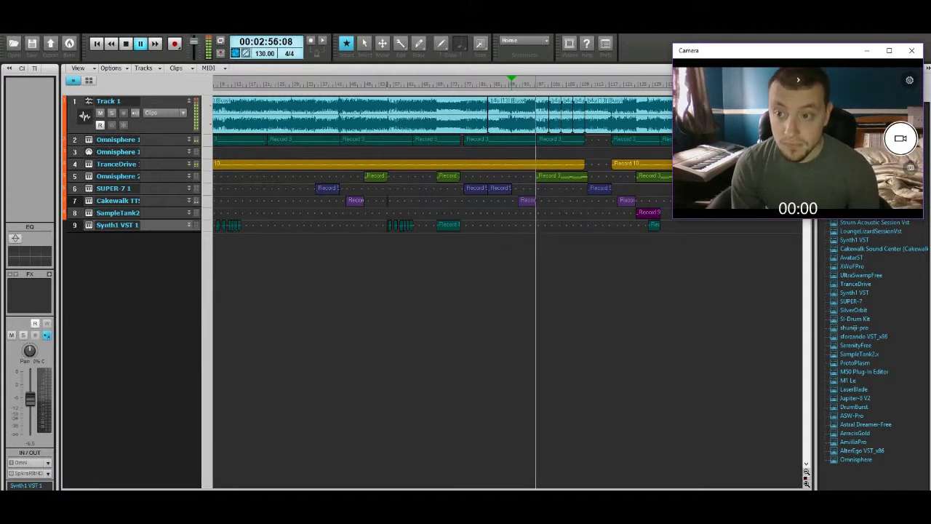
{"action": "key", "text": "alt+F4"}
{"action": "key", "text": "space"}
{"action": "key", "text": "alt+Tab"}
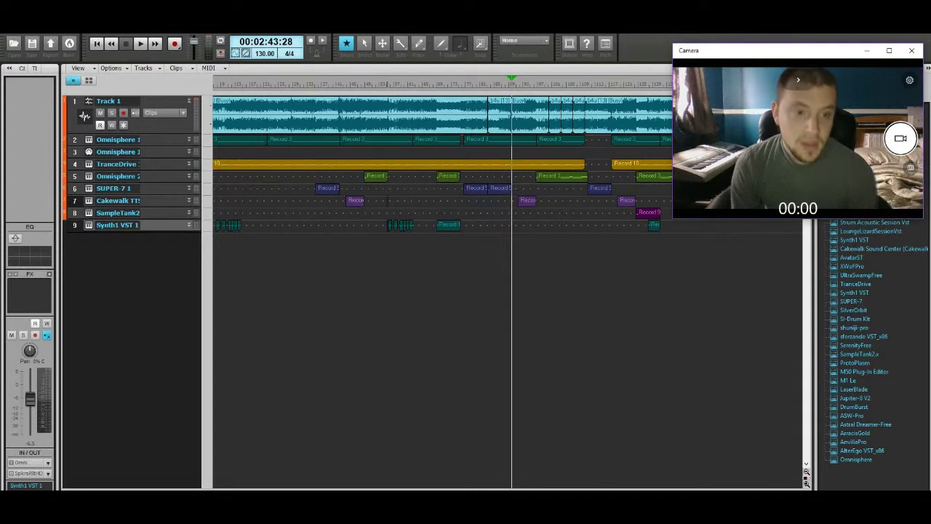